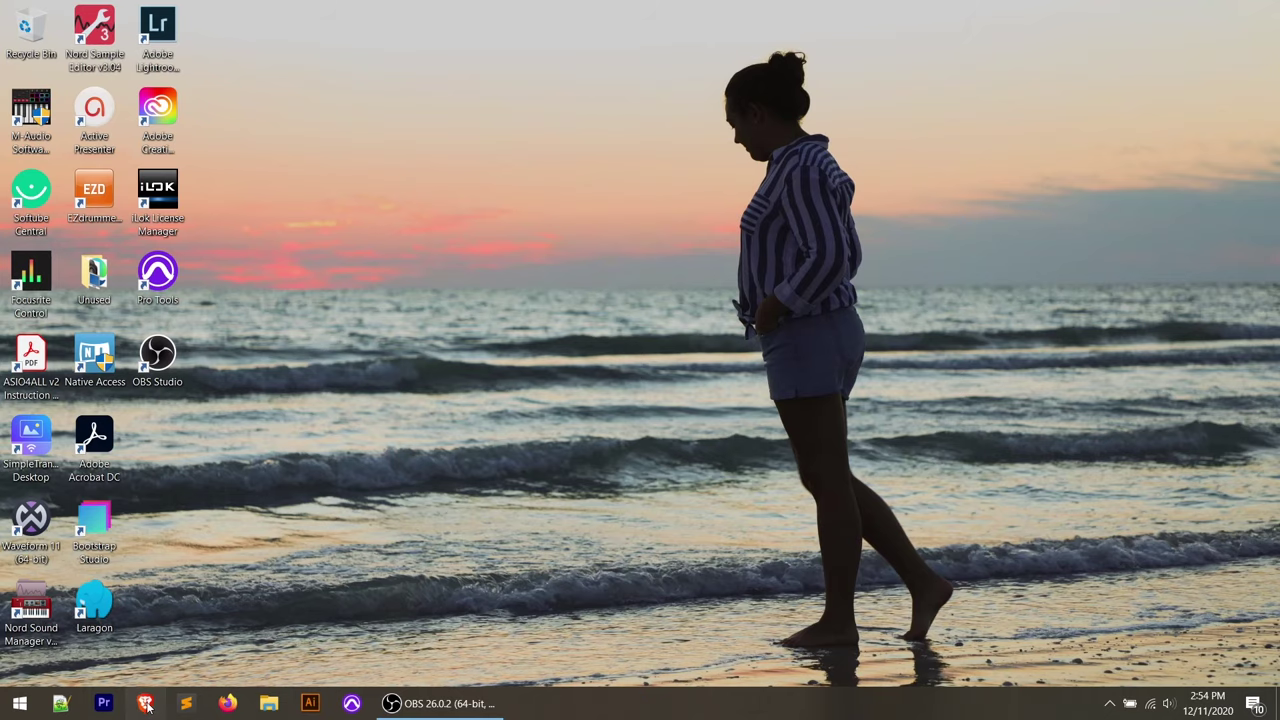
Load m-audio.com/softwaredownload in Brave and scroll through its account, registration and download steps.
click(145, 704)
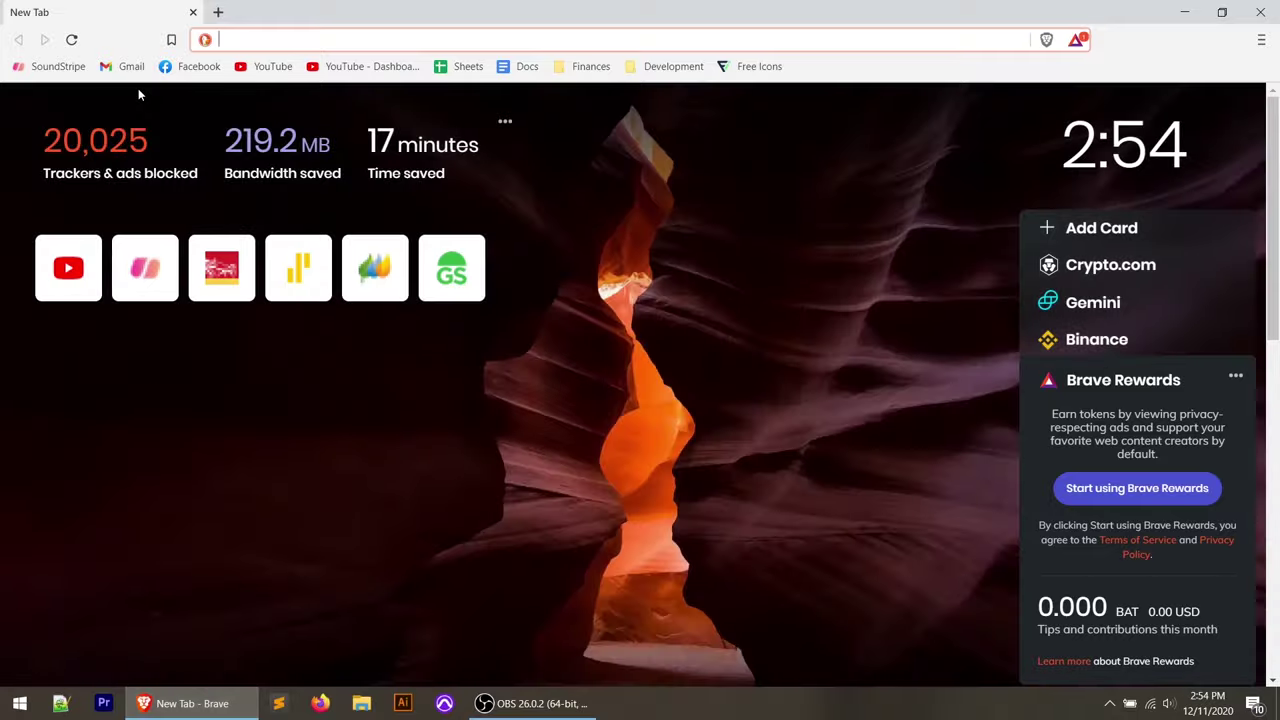
text(m-audio.com/)
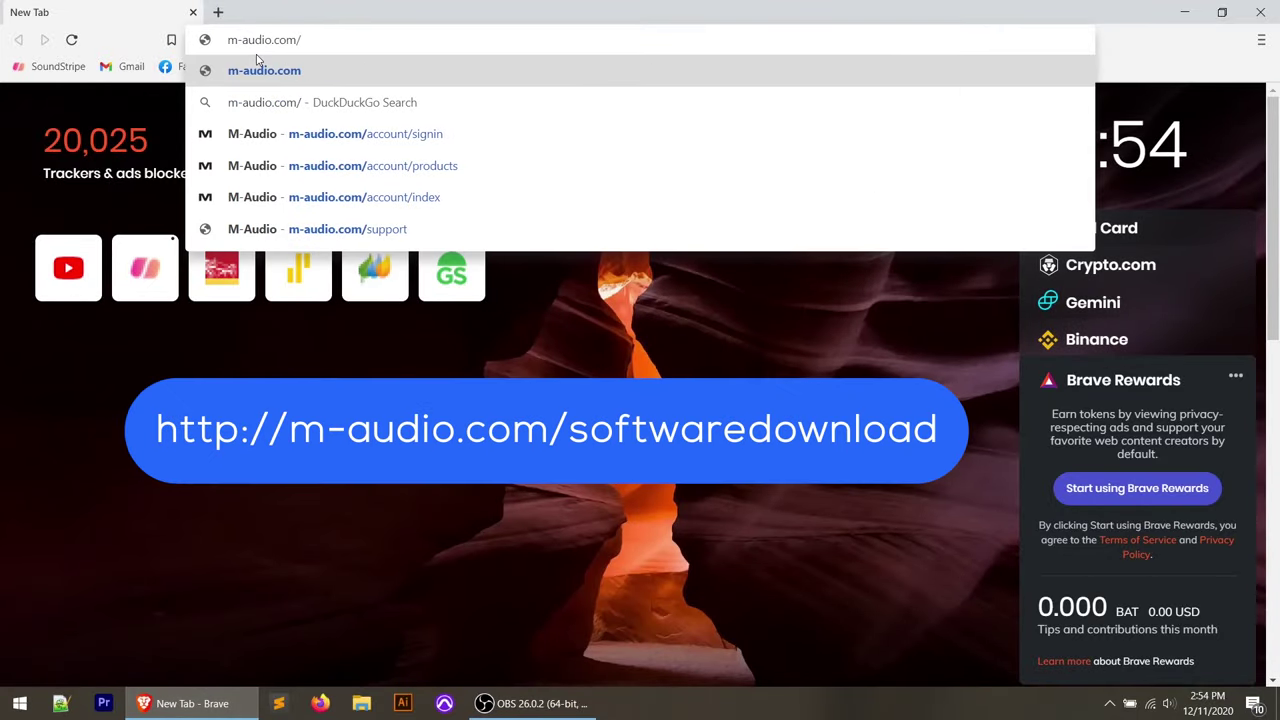
text(softwaredownload)
key(Return)
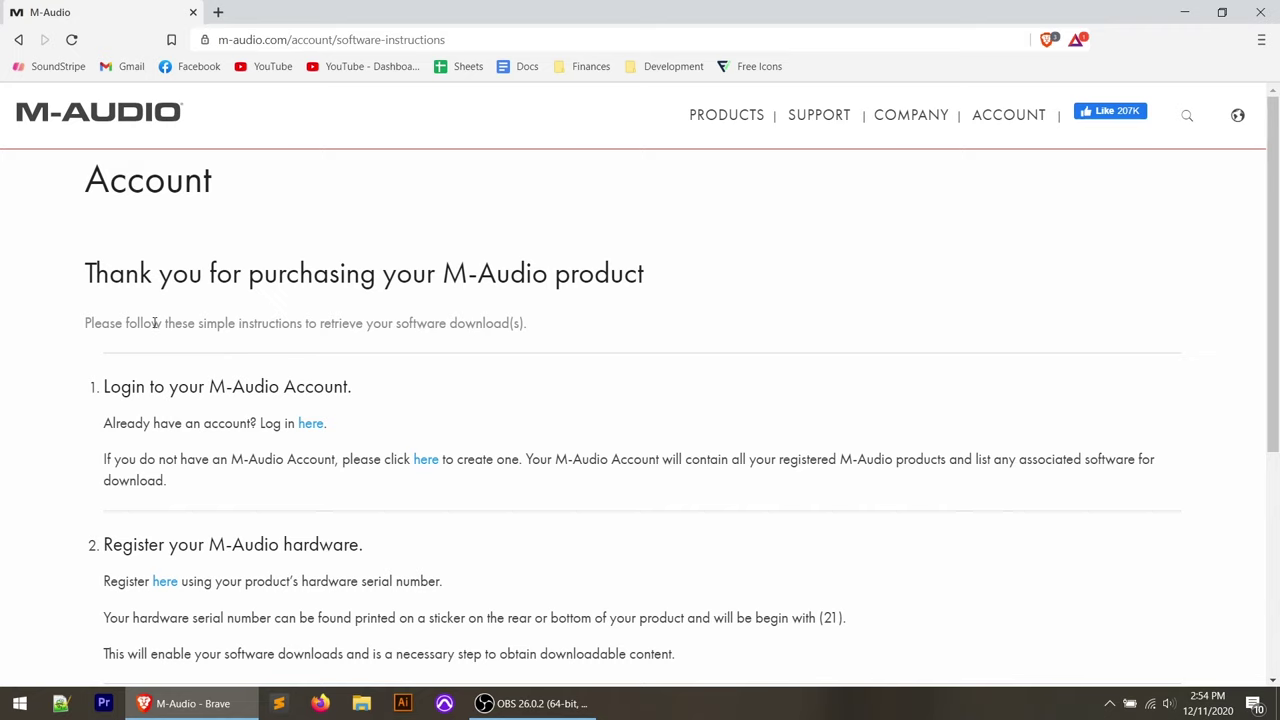
scroll(163, 440, down, 1)
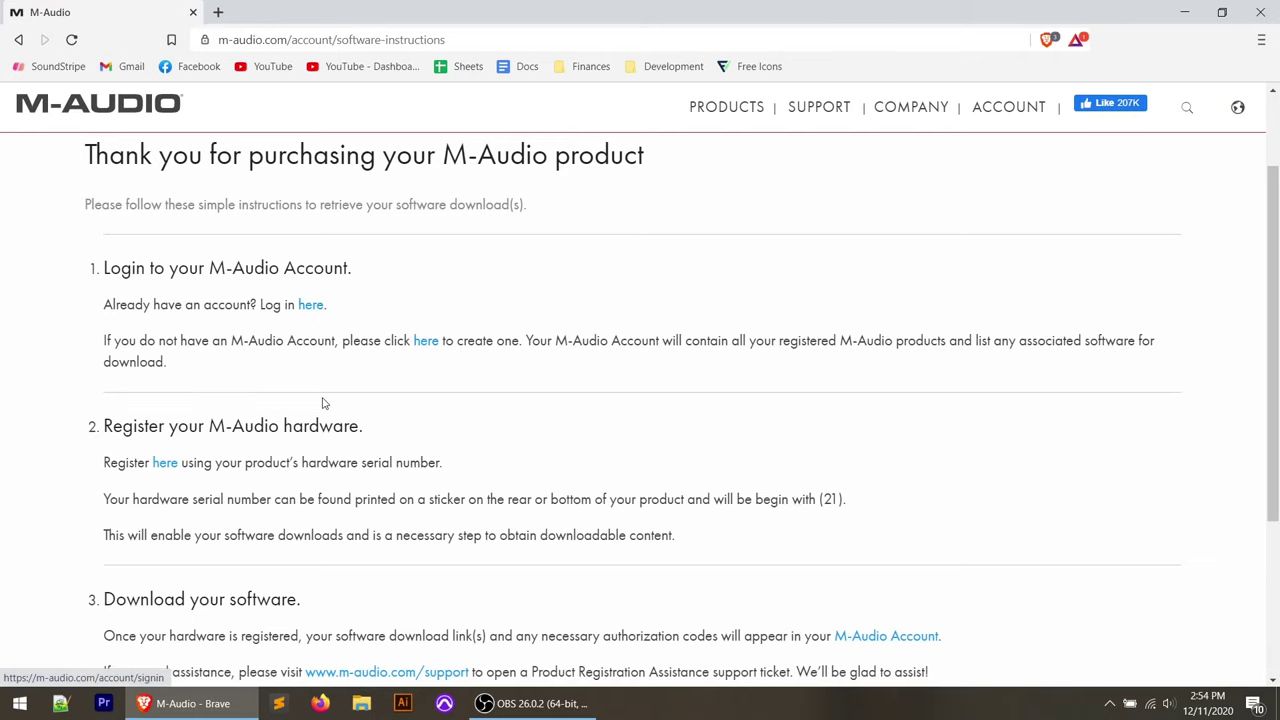
scroll(323, 402, down, 2)
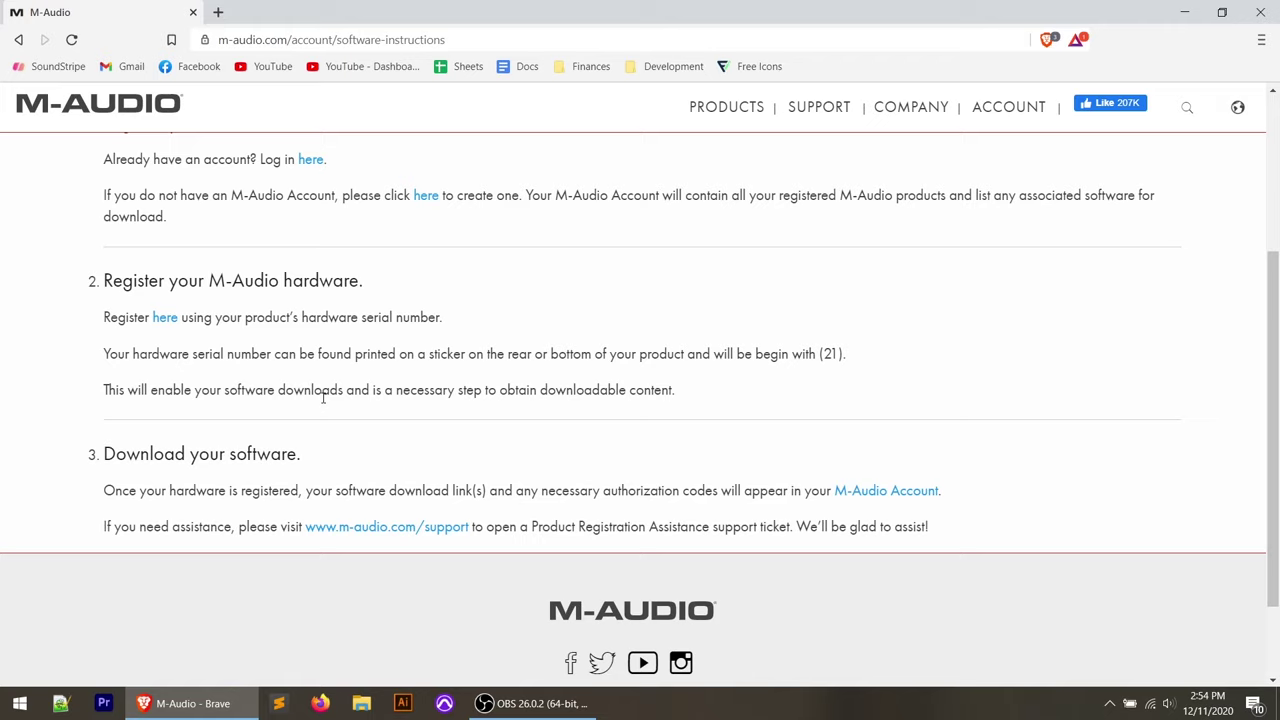
mouse_move(1010, 125)
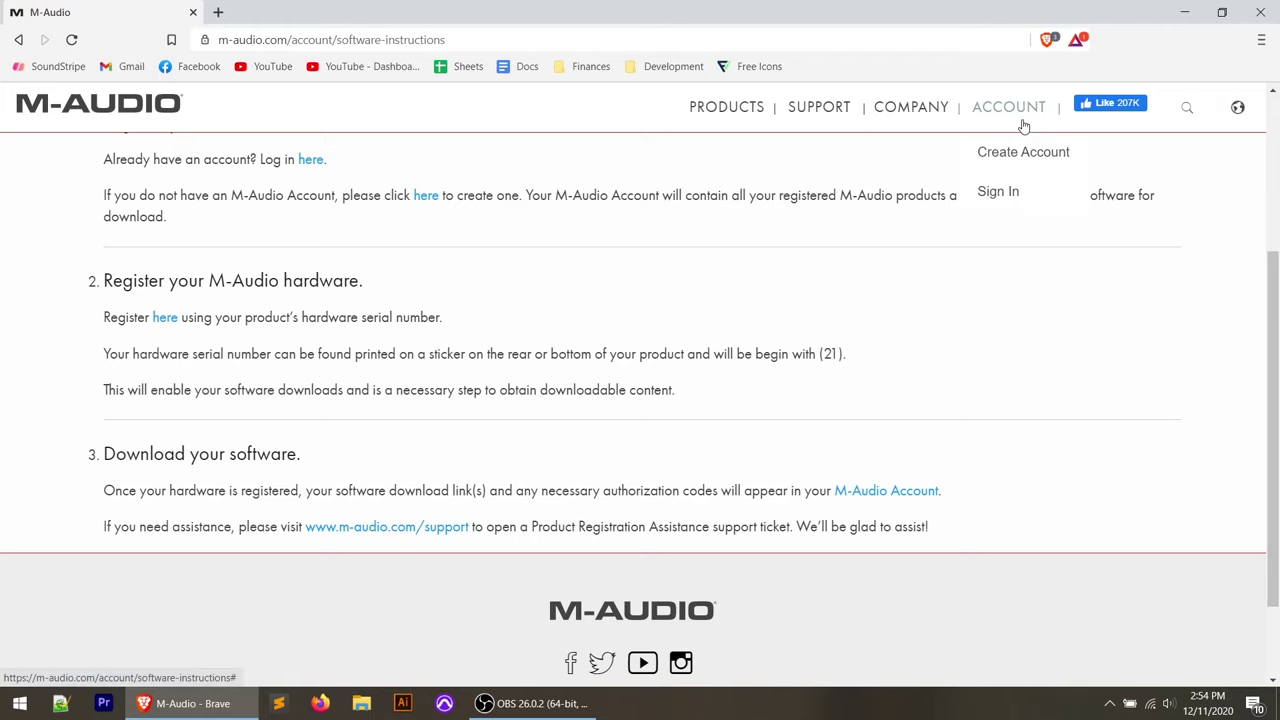
Go to the M-Audio account sign-in page, then minimize Brave to show the desktop.
click(995, 195)
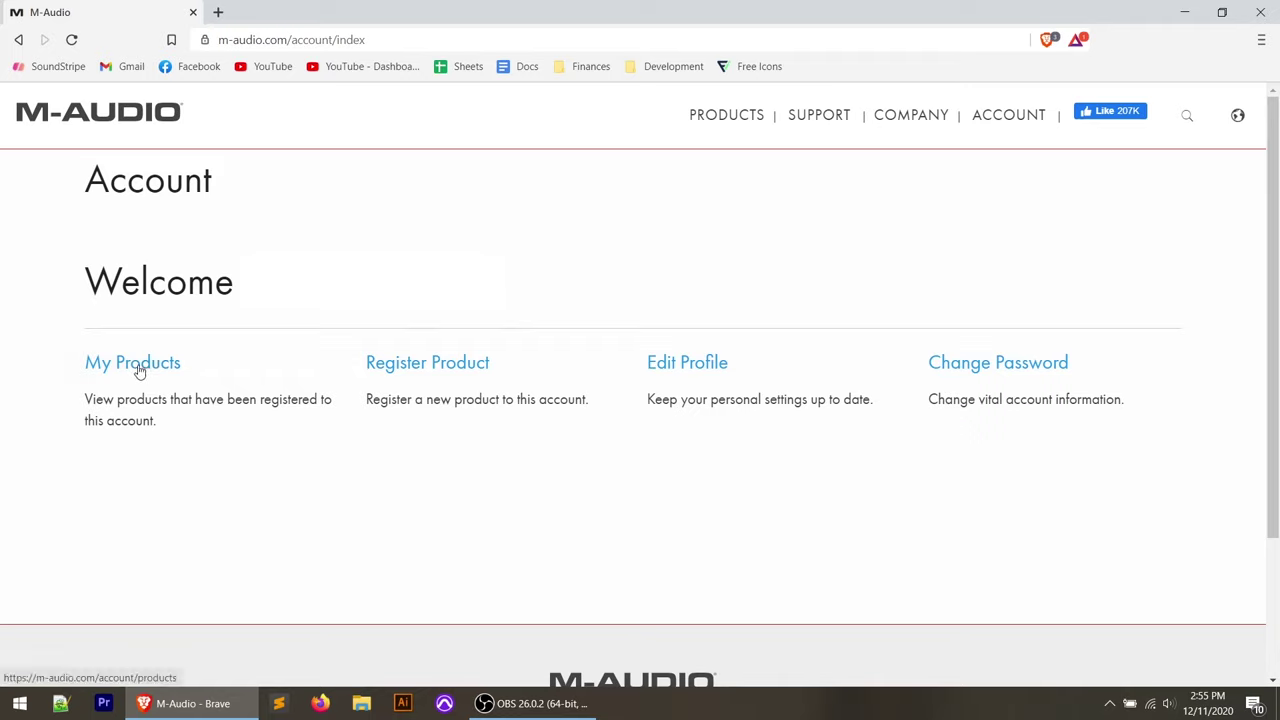
click(1184, 12)
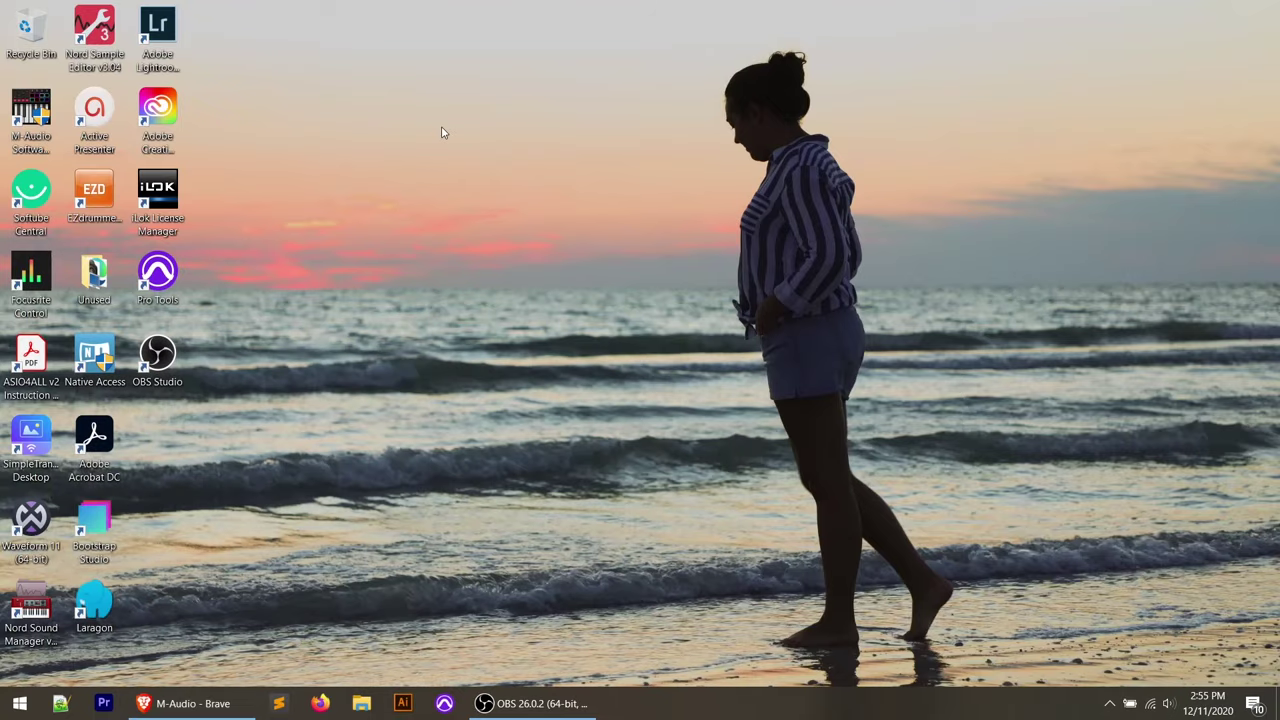
Launch M-Audio Software Manager from its desktop shortcut to list the included software.
click(56, 134)
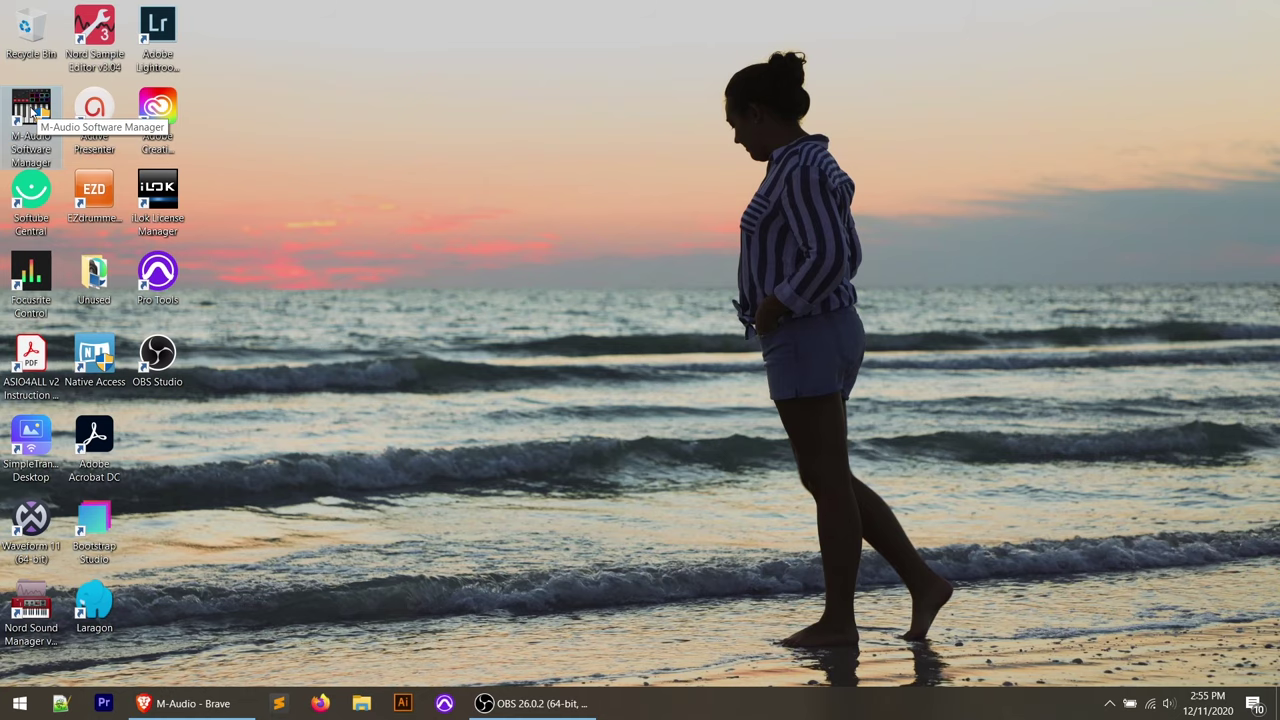
double_click(33, 108)
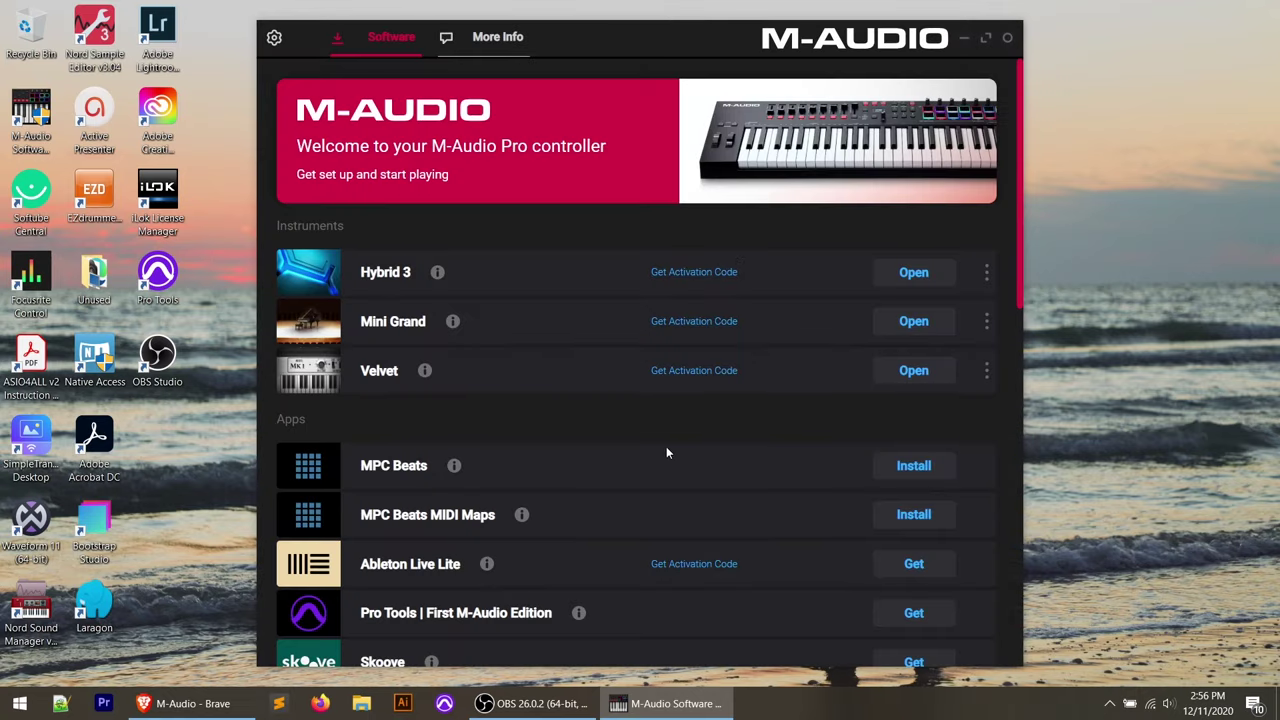
scroll(666, 448, down, 2)
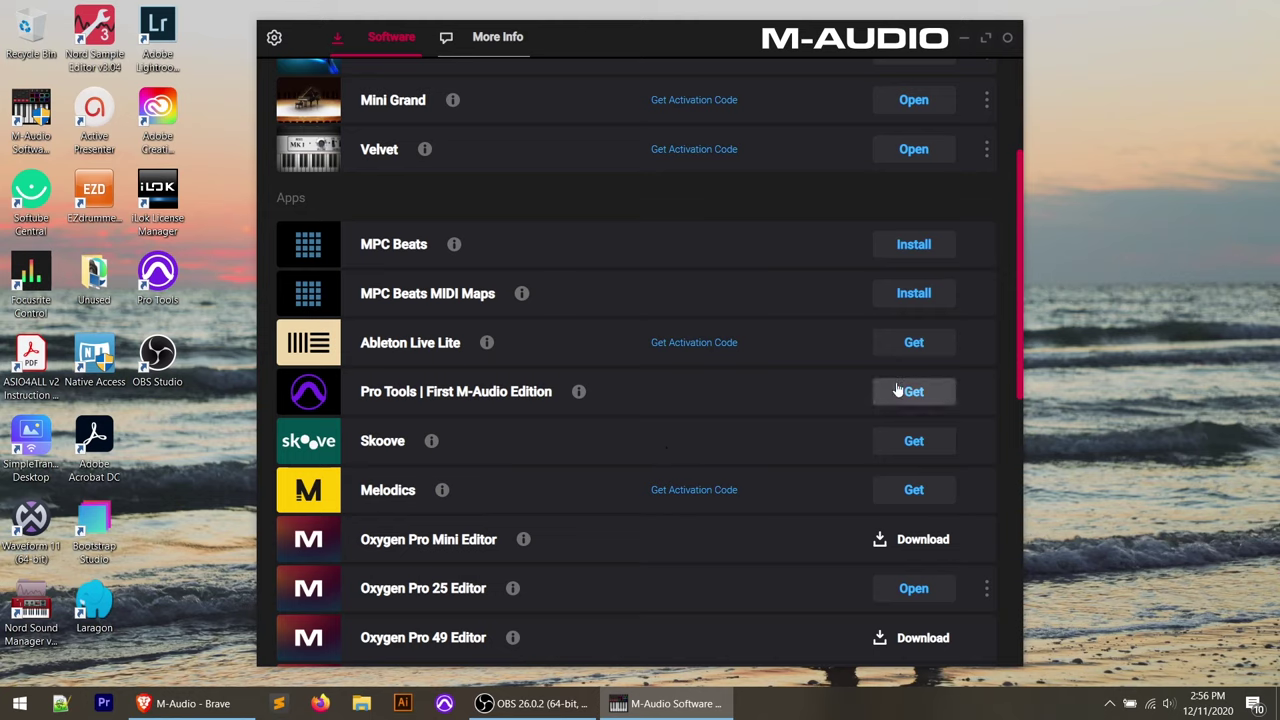
click(914, 341)
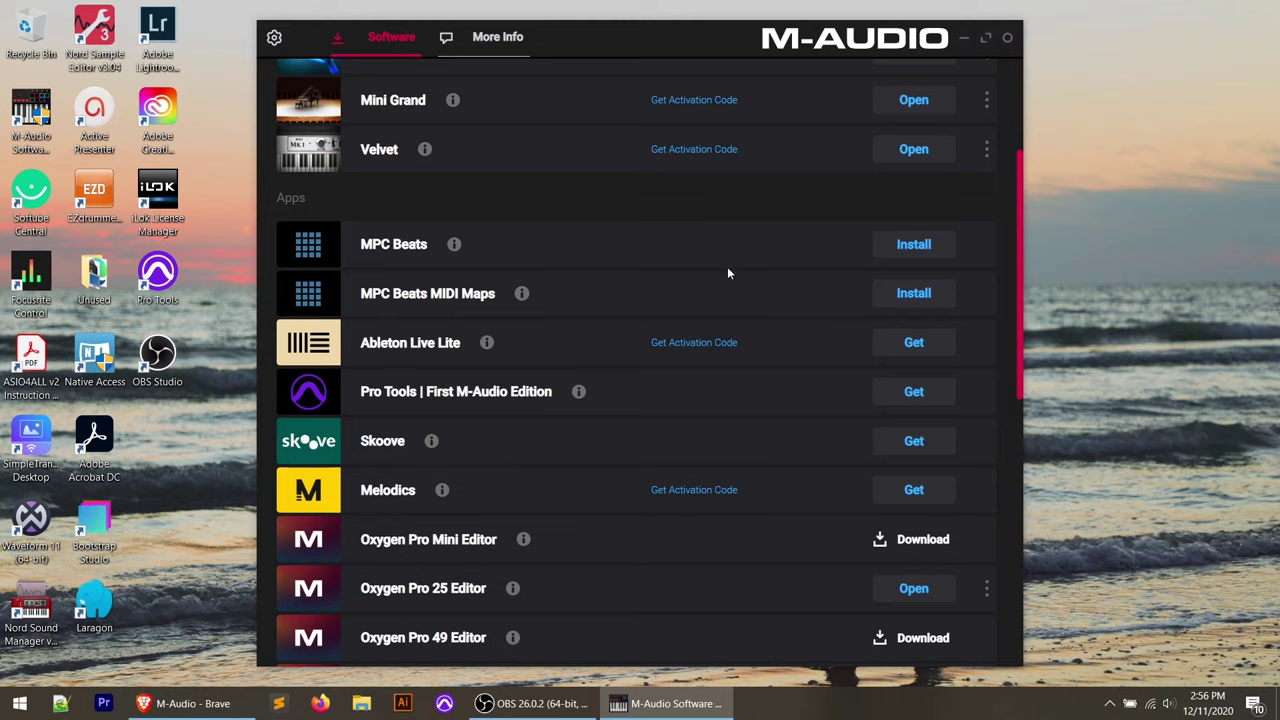
scroll(727, 266, up, 2)
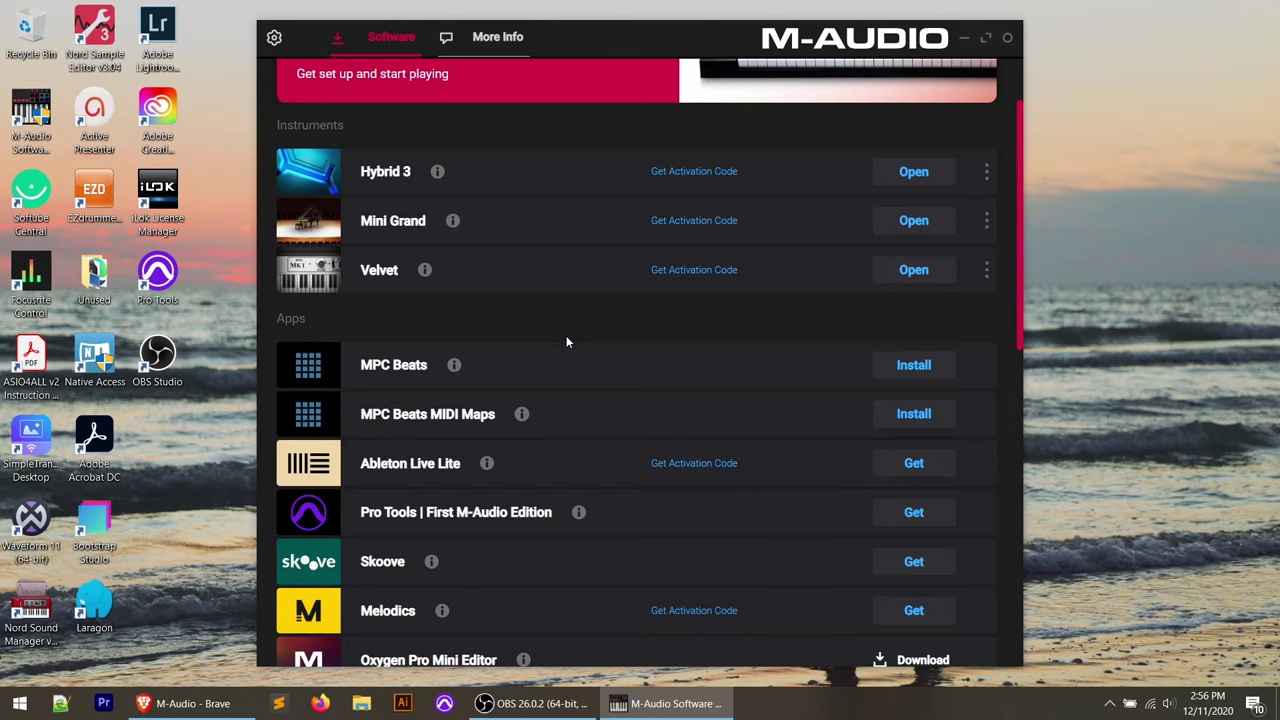
scroll(566, 342, up, 1)
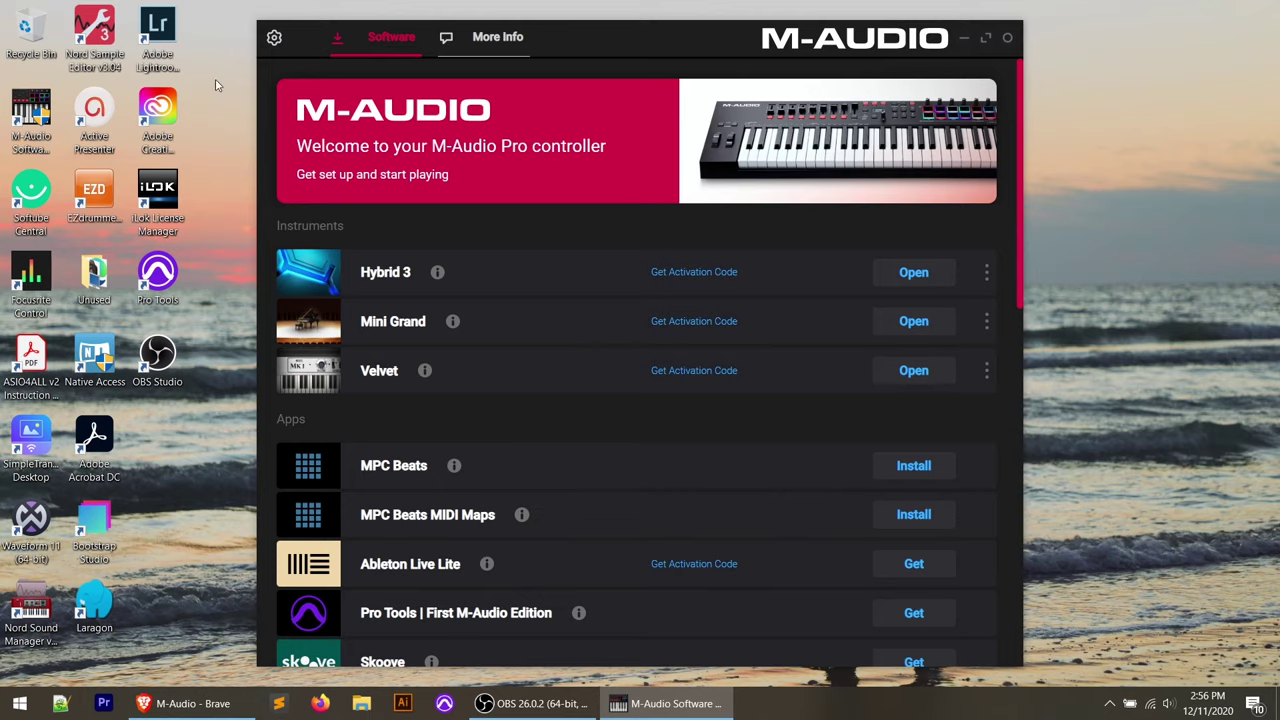
Uncheck Show Advanced Software in the Software Manager settings.
click(274, 39)
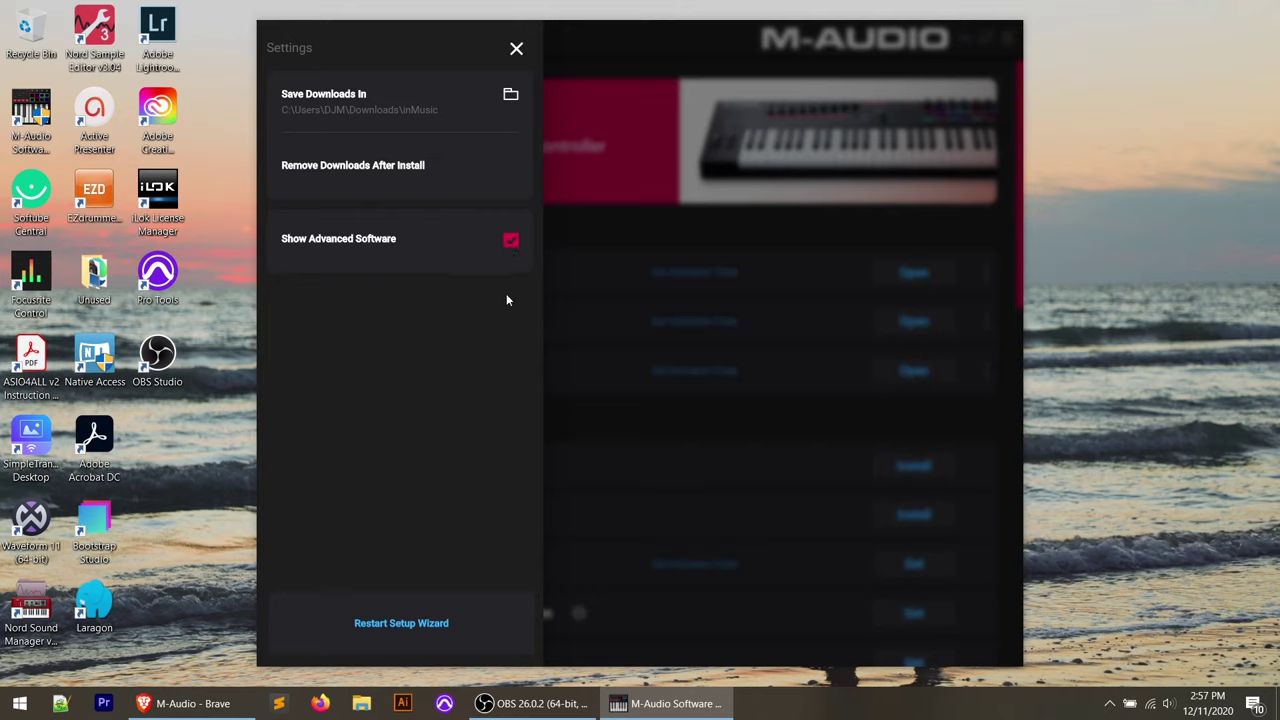
click(512, 242)
Re-enable Show Advanced Software, review the software list, and close Software Manager.
click(509, 243)
click(517, 52)
scroll(638, 390, down, 4)
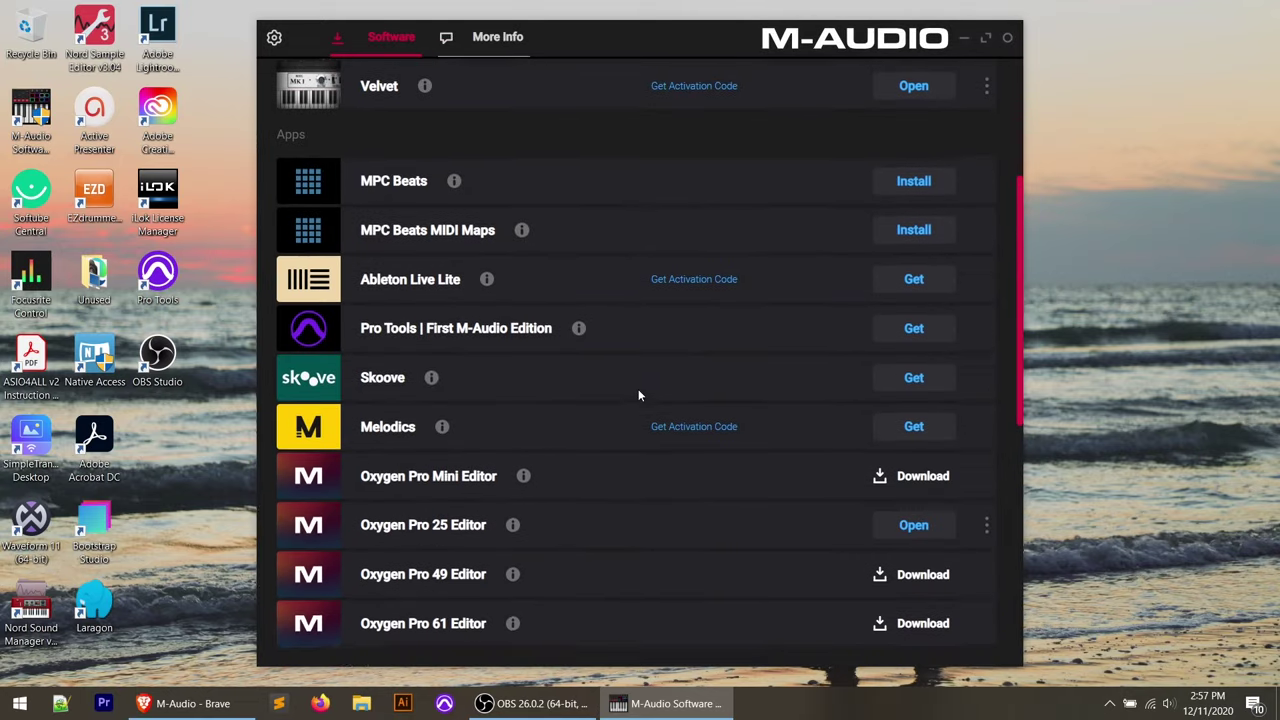
scroll(638, 389, down, 1)
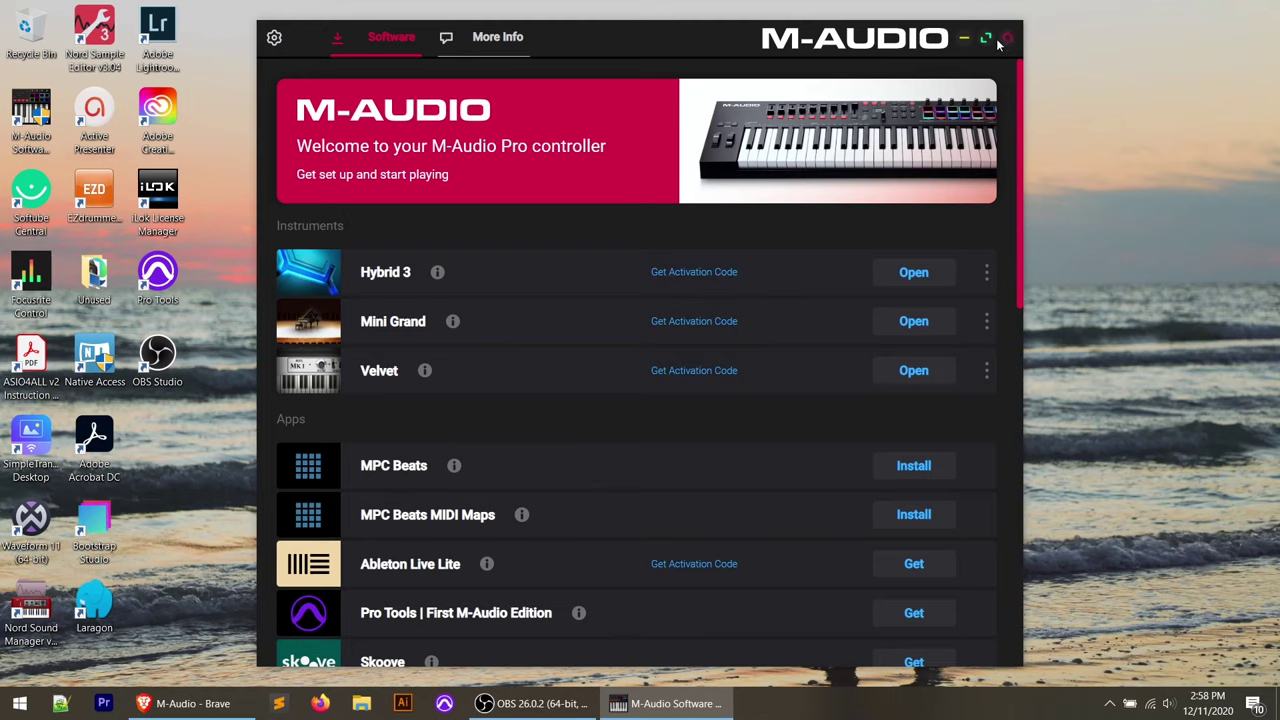
click(1007, 38)
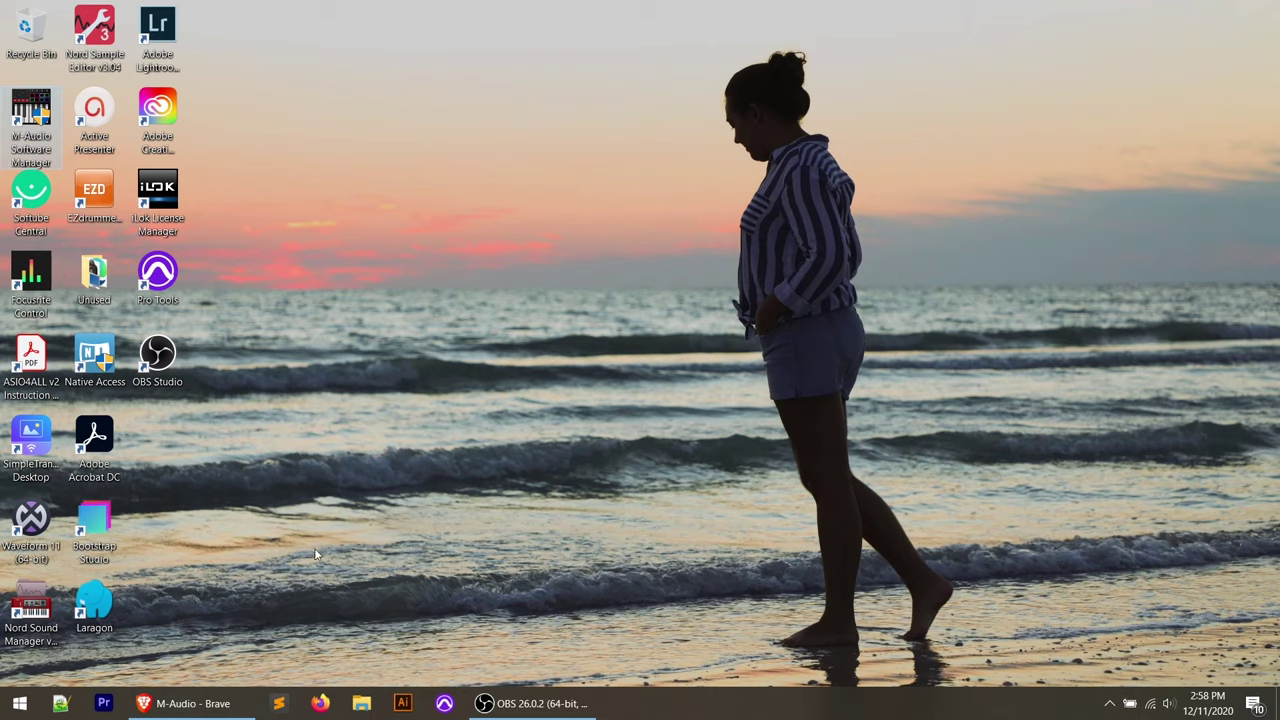
Launch Pro Tools and wait for the Dashboard's recent sessions list.
click(445, 704)
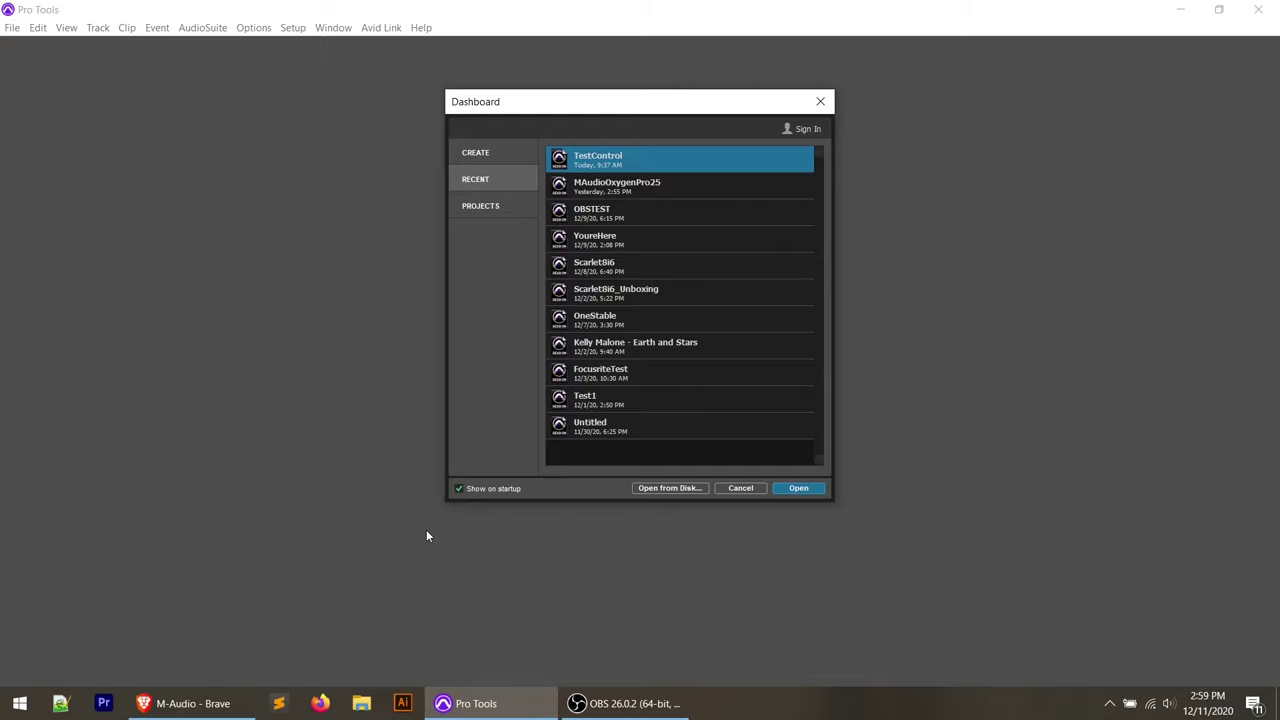
Create a new session named MAUDIOTEST and maximize its Edit window.
click(482, 157)
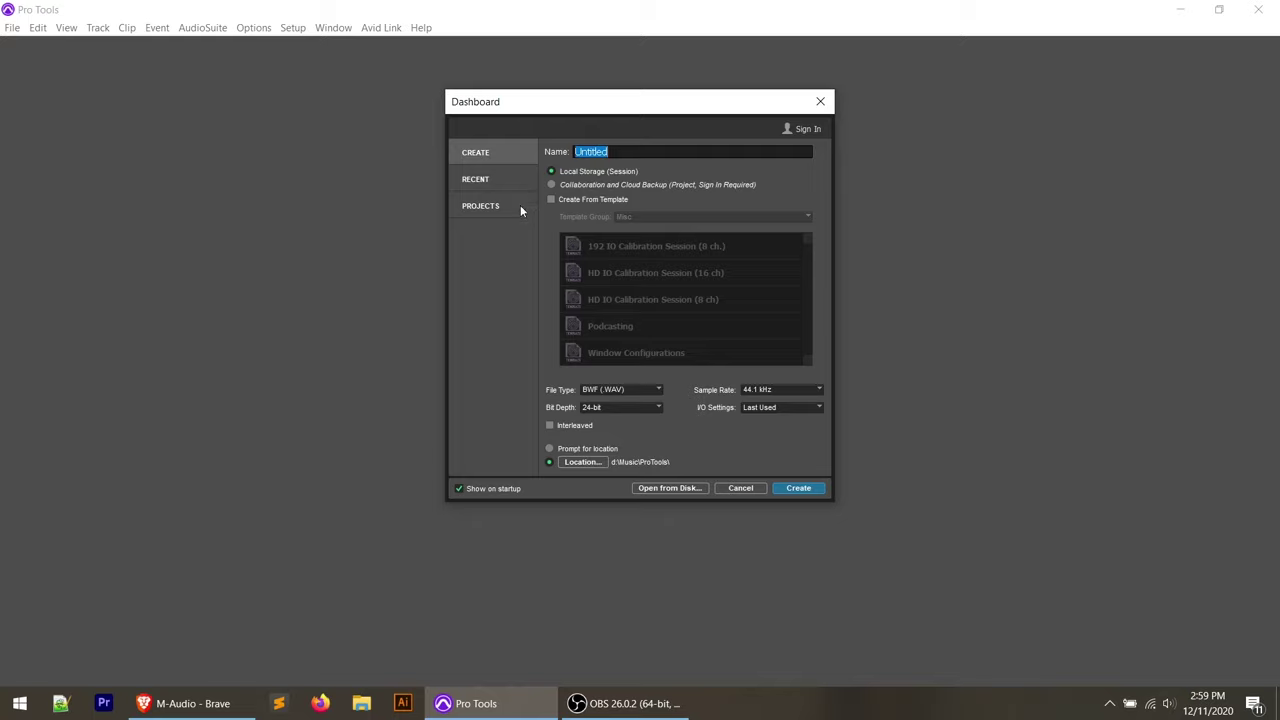
text(MAUDIOTEST)
click(791, 490)
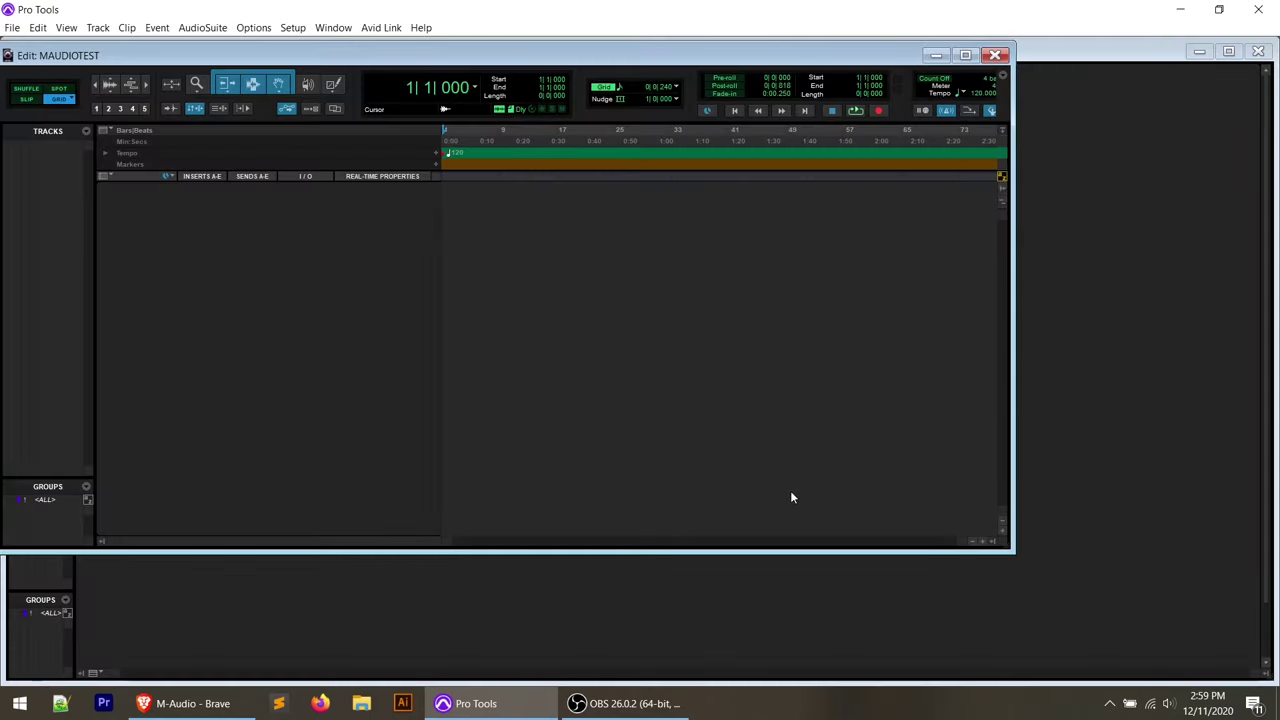
click(965, 55)
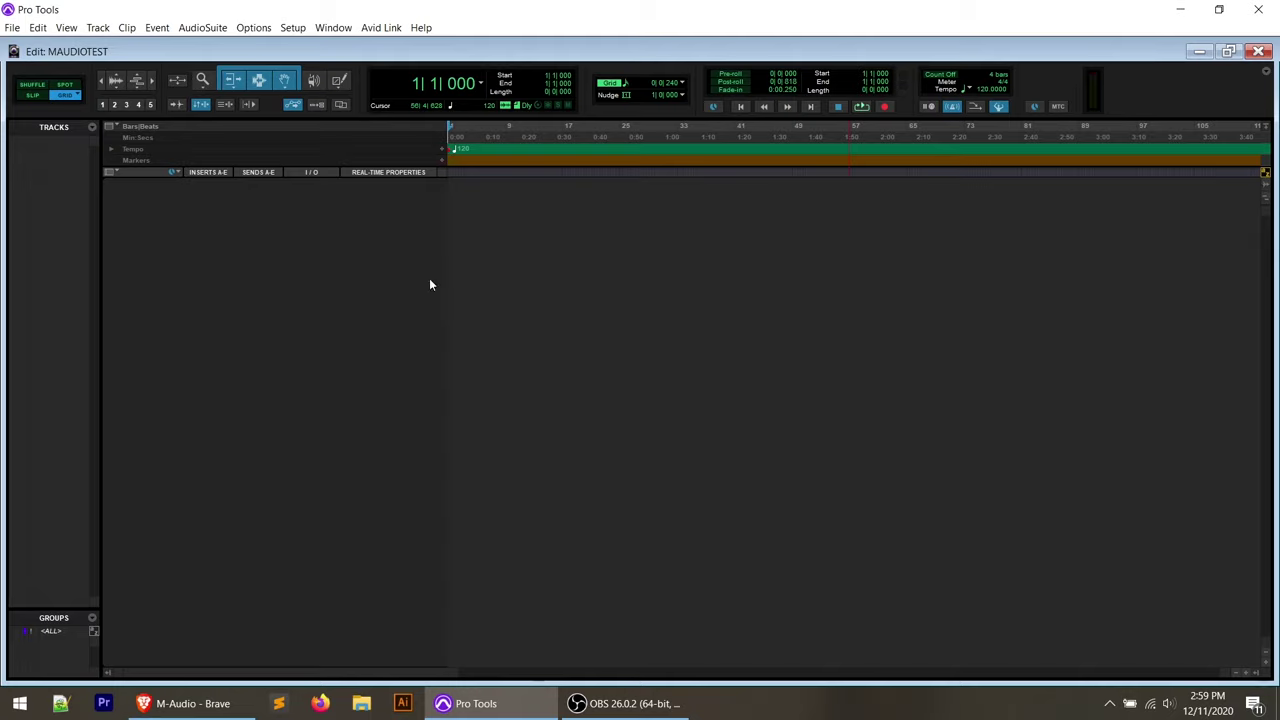
Open Setup > Peripherals on the MIDI Controllers tab and show slot #1's Type choices.
click(293, 28)
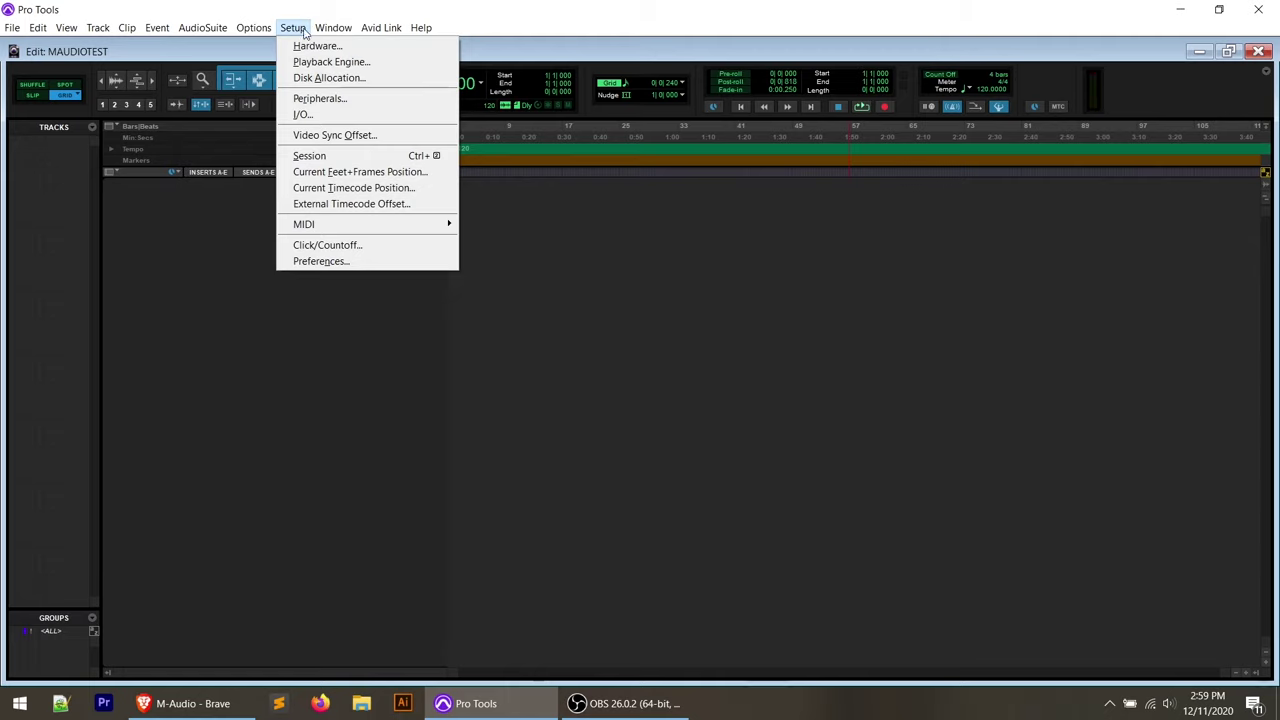
click(340, 99)
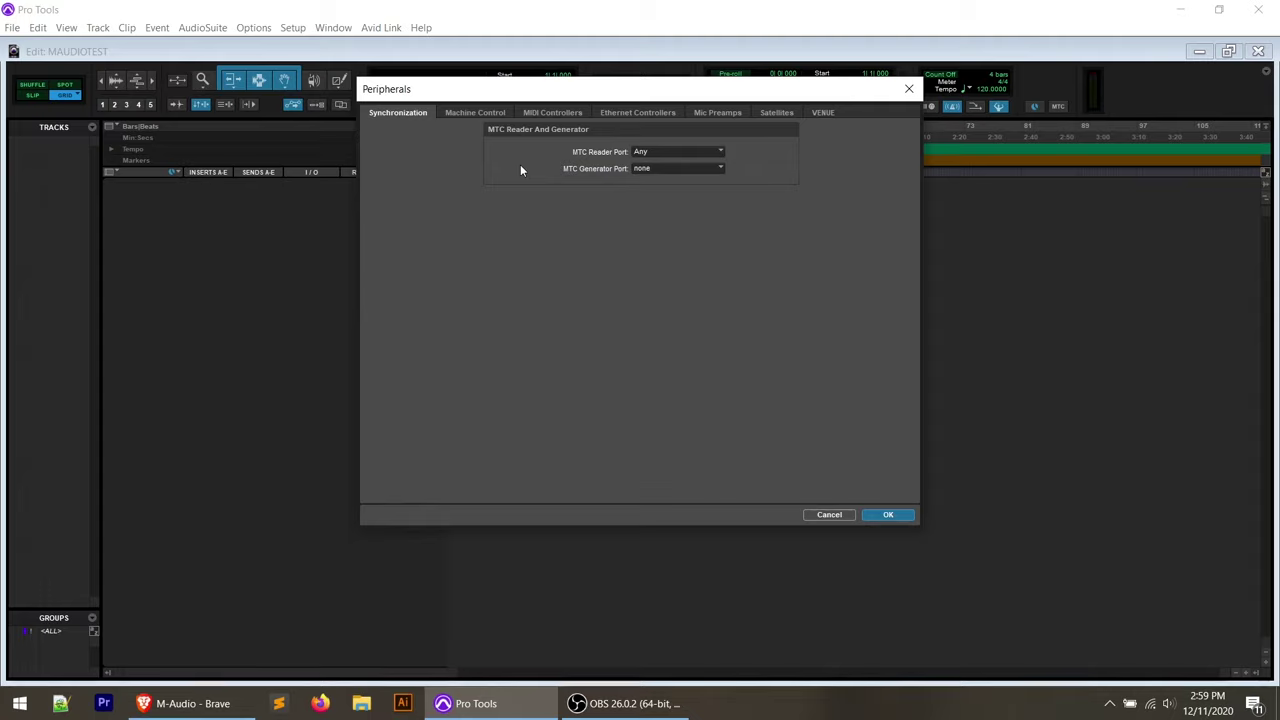
click(568, 111)
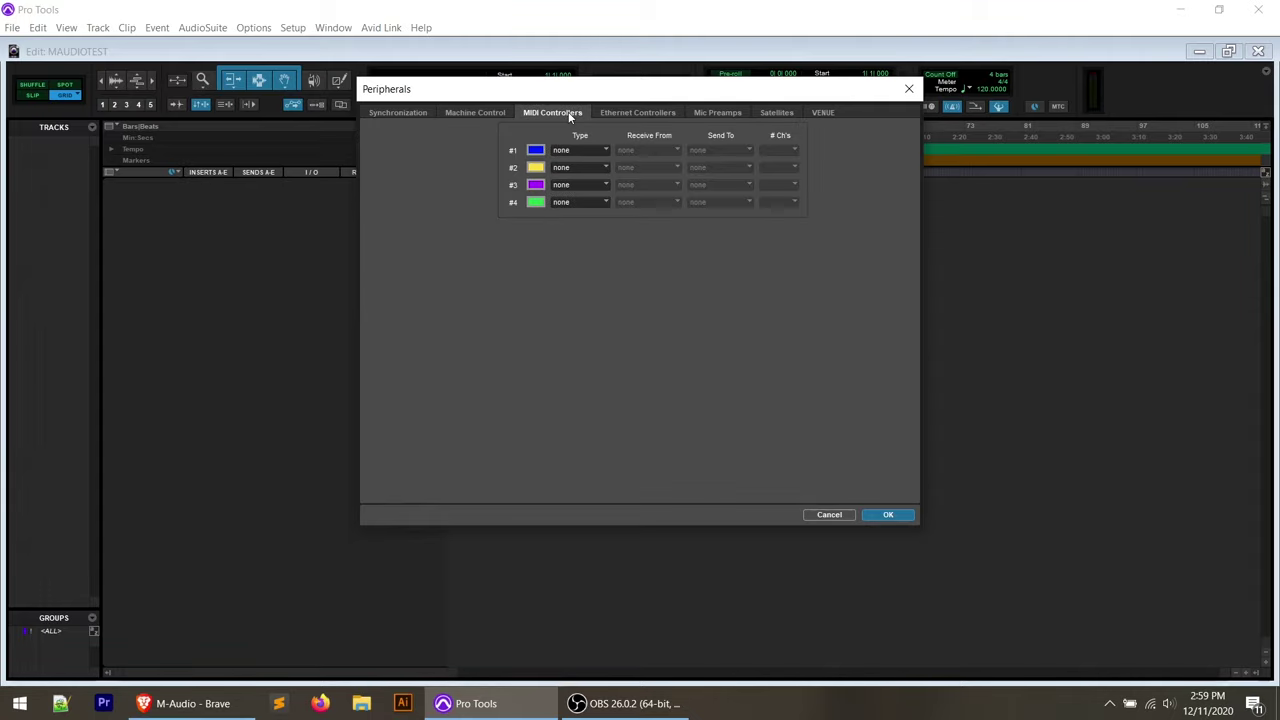
click(603, 150)
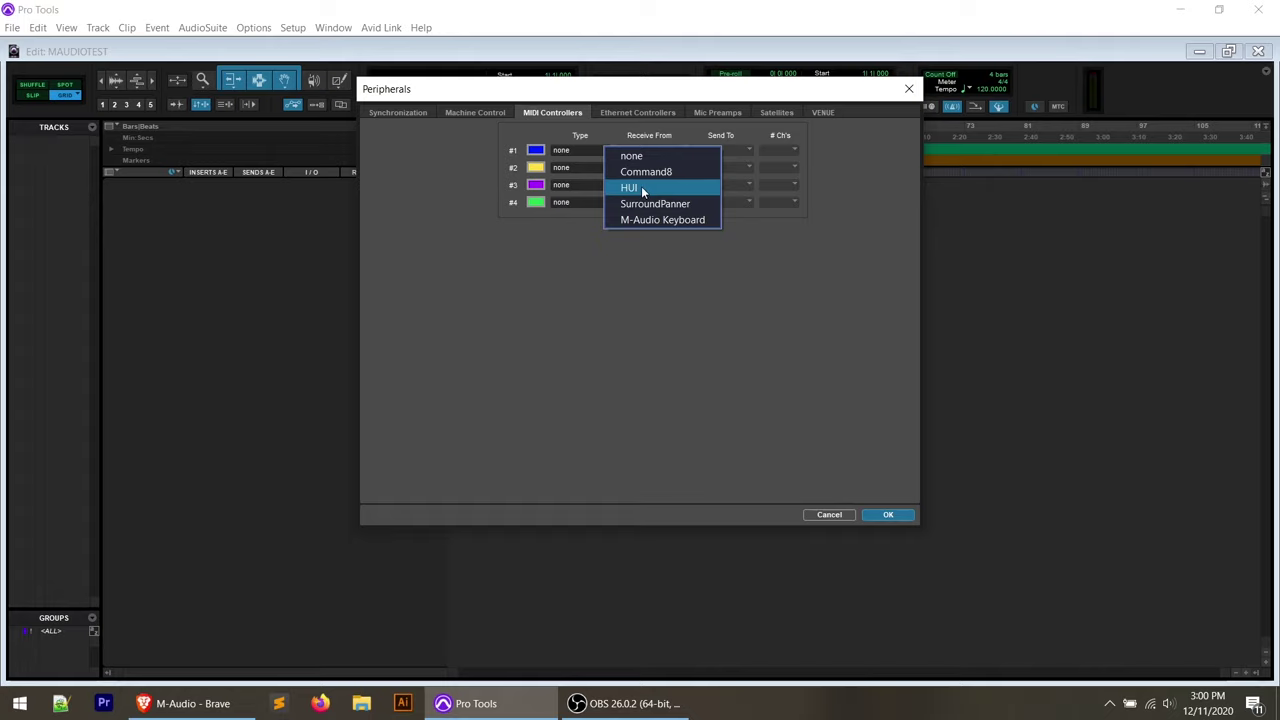
Set controller #1 to HUI, receive MIDIIN3, send MIDIOUT3 (Oxygen Pro 25), 8 channels, and confirm.
click(641, 188)
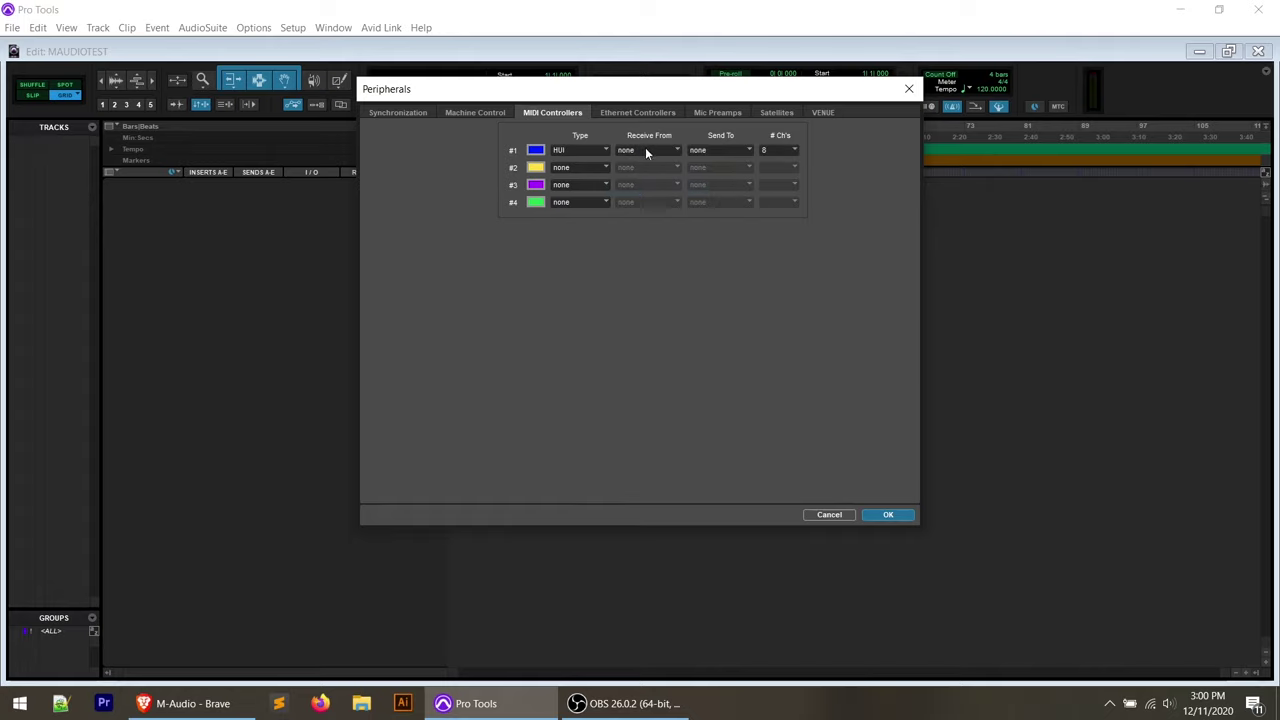
click(645, 148)
mouse_move(657, 178)
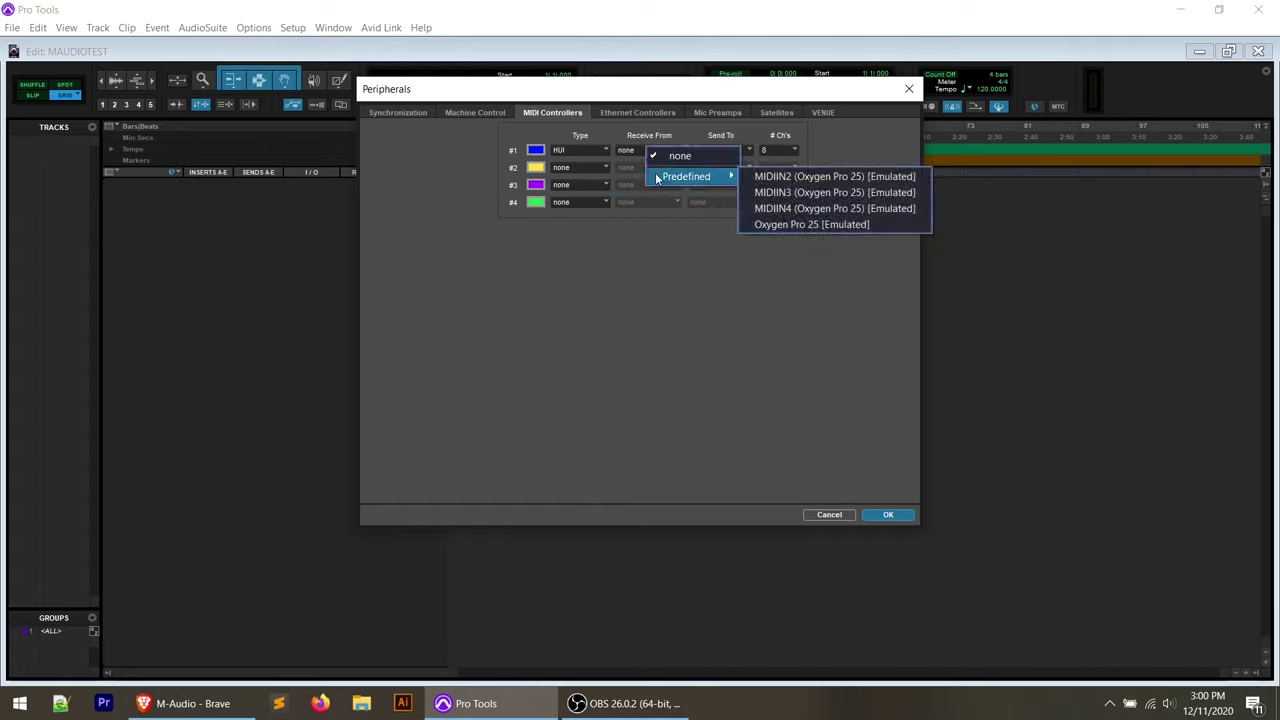
click(785, 192)
click(739, 147)
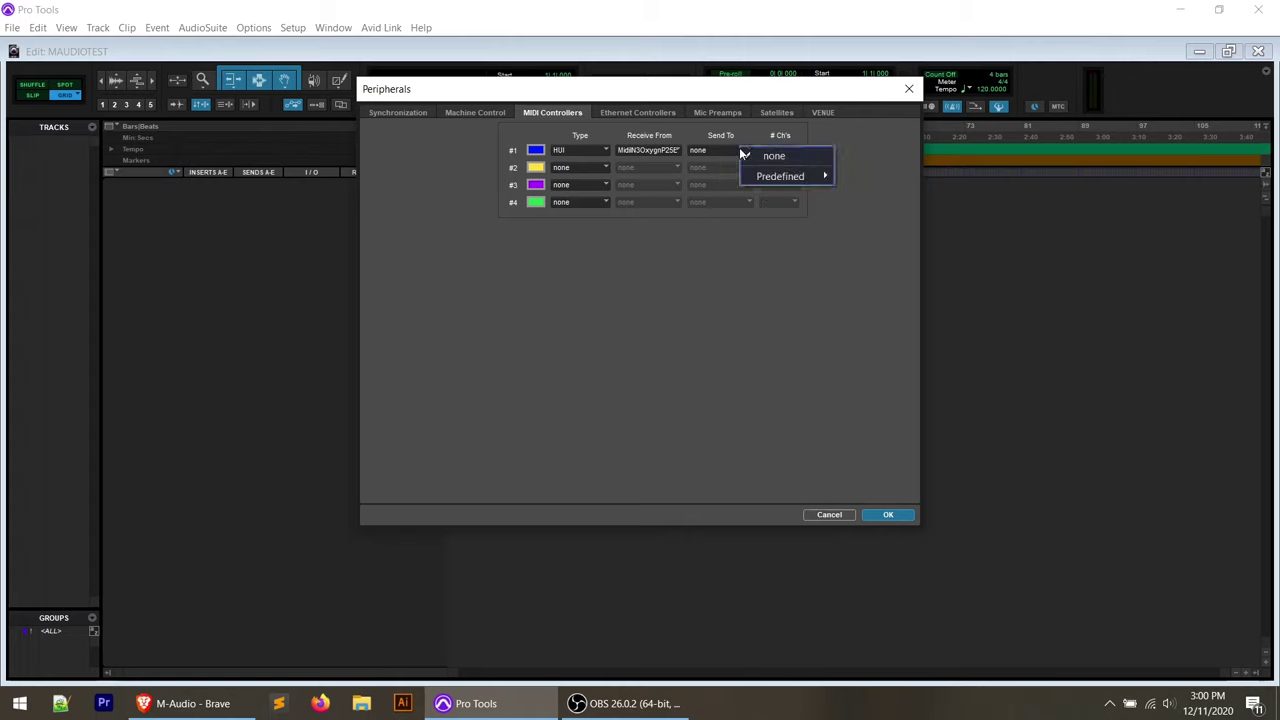
mouse_move(786, 175)
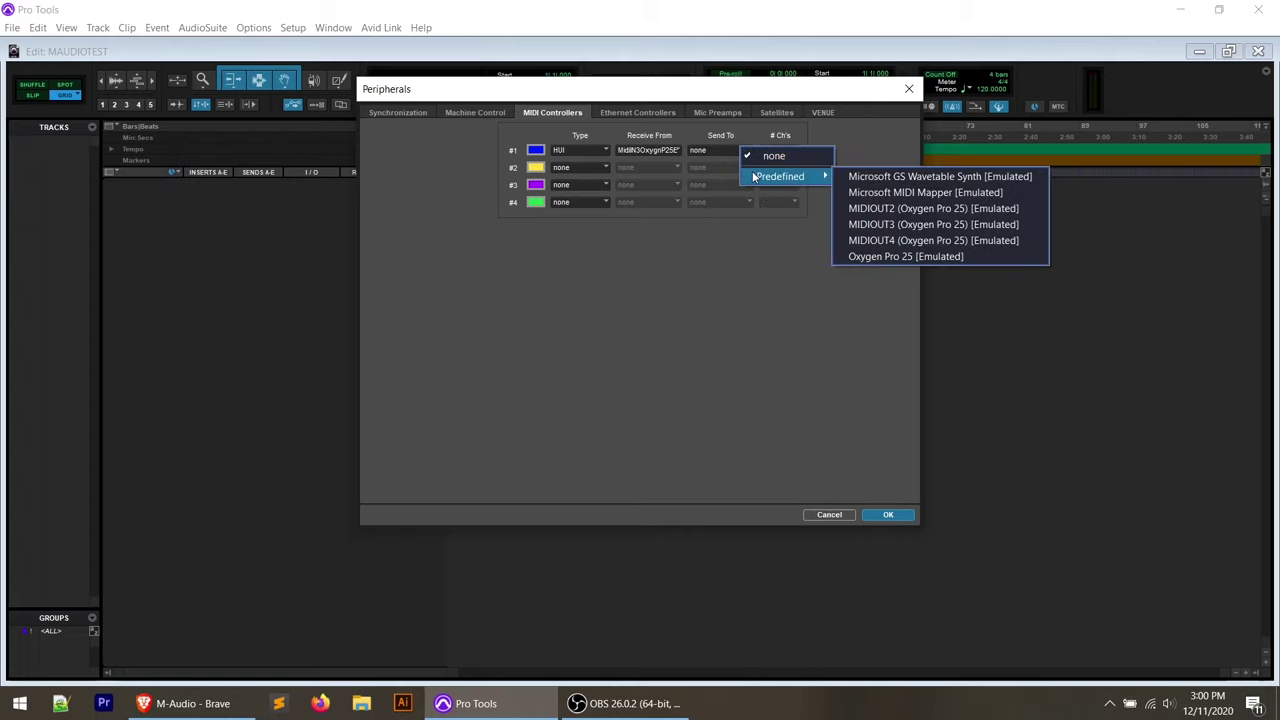
click(870, 226)
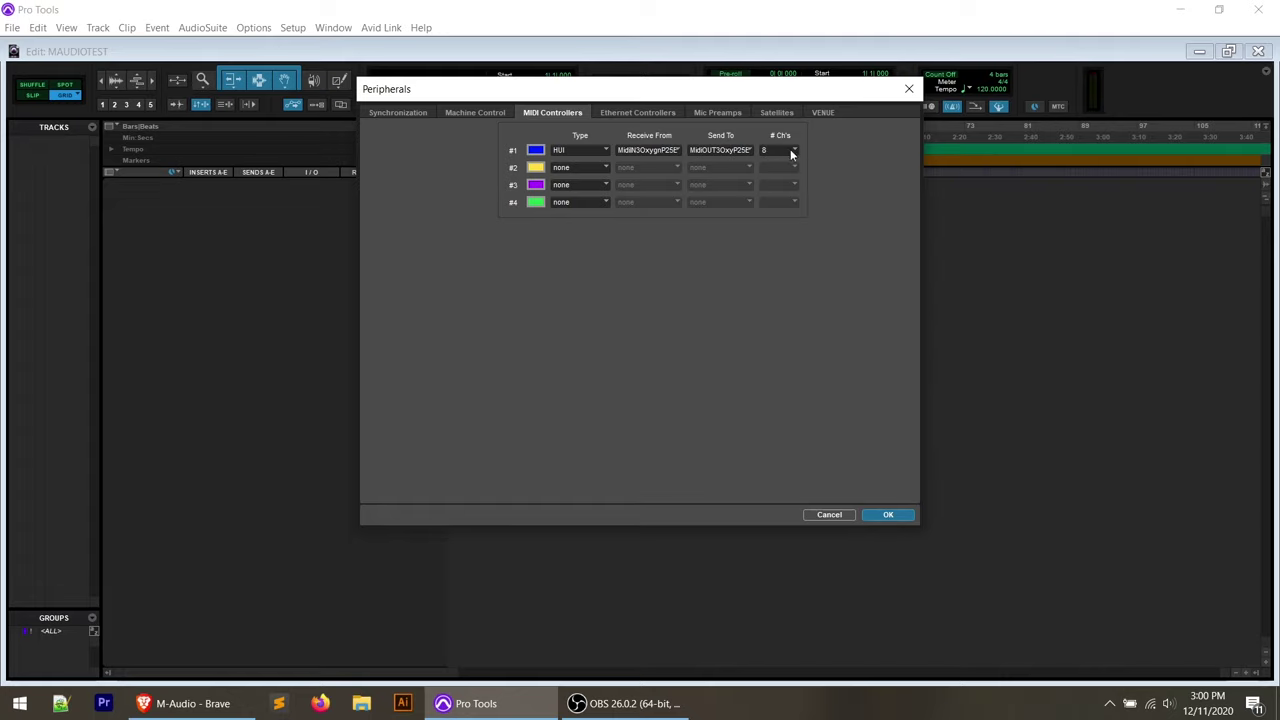
click(794, 152)
click(862, 268)
click(885, 515)
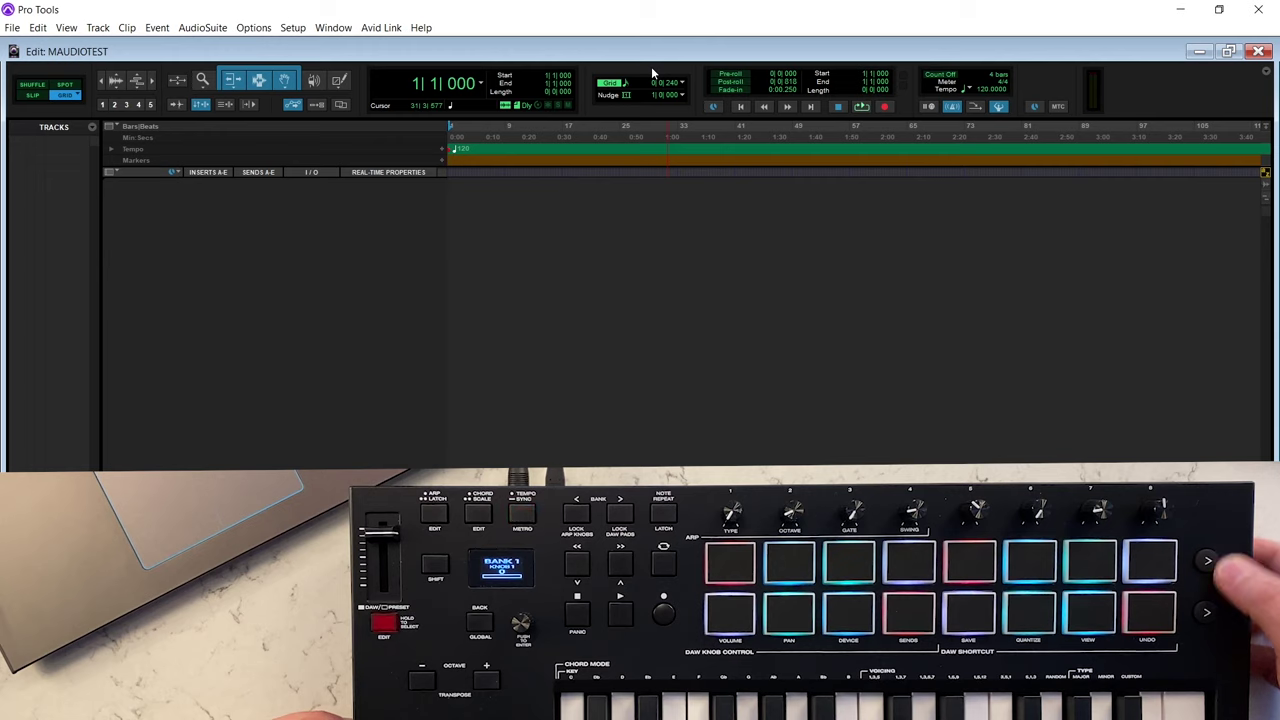
key(ctrl+equal)
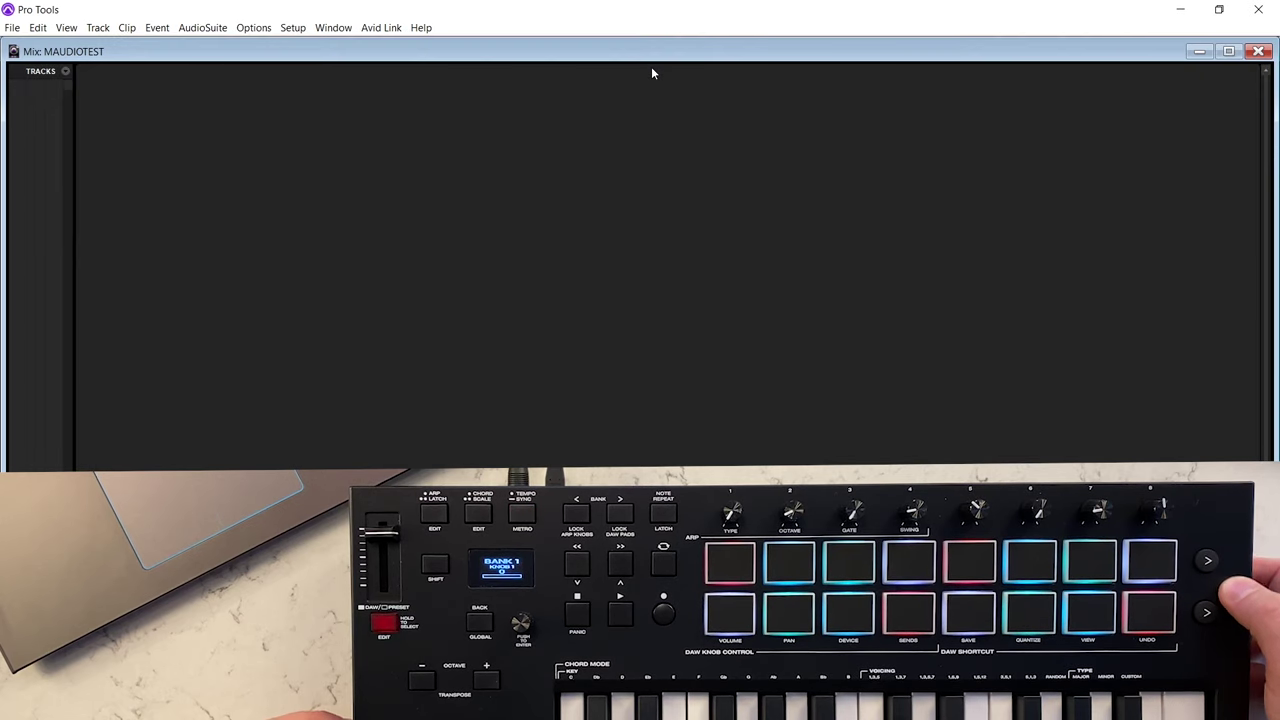
key(ctrl+equal)
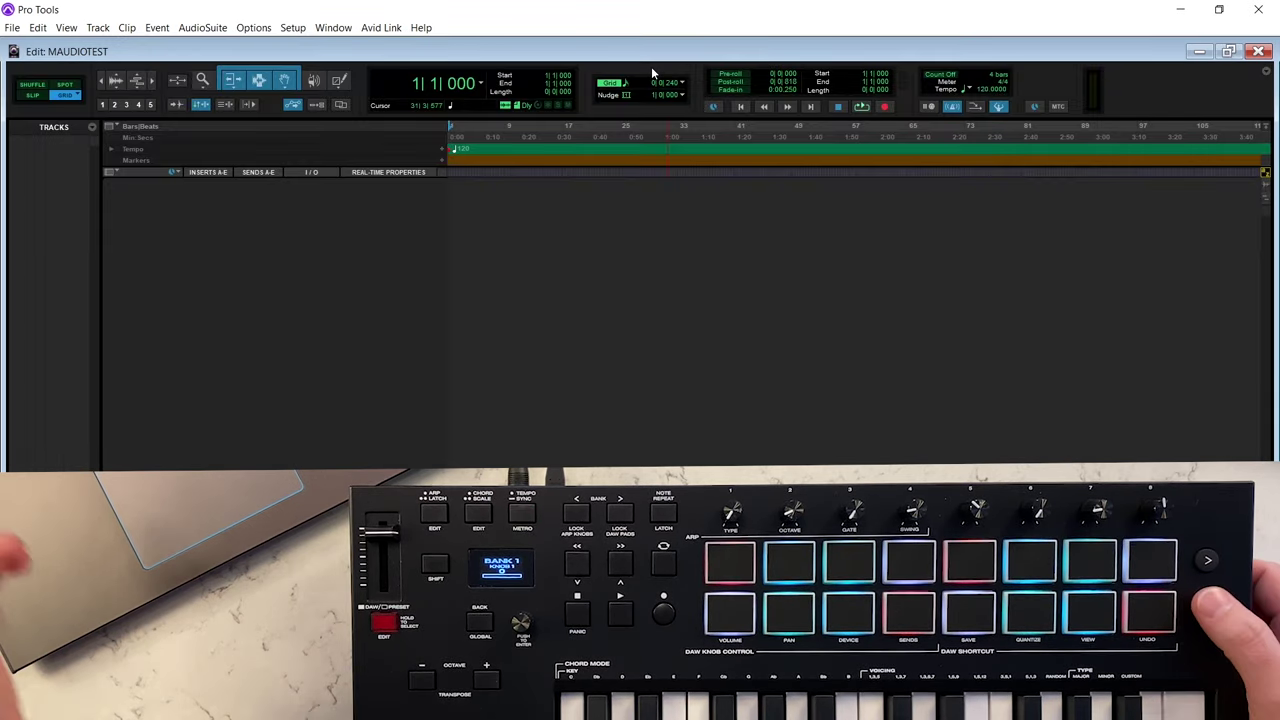
key(ctrl+equal)
key(ctrl+equal)
key(ctrl+equal)
key(ctrl+equal)
key(ctrl+equal)
key(ctrl+equal)
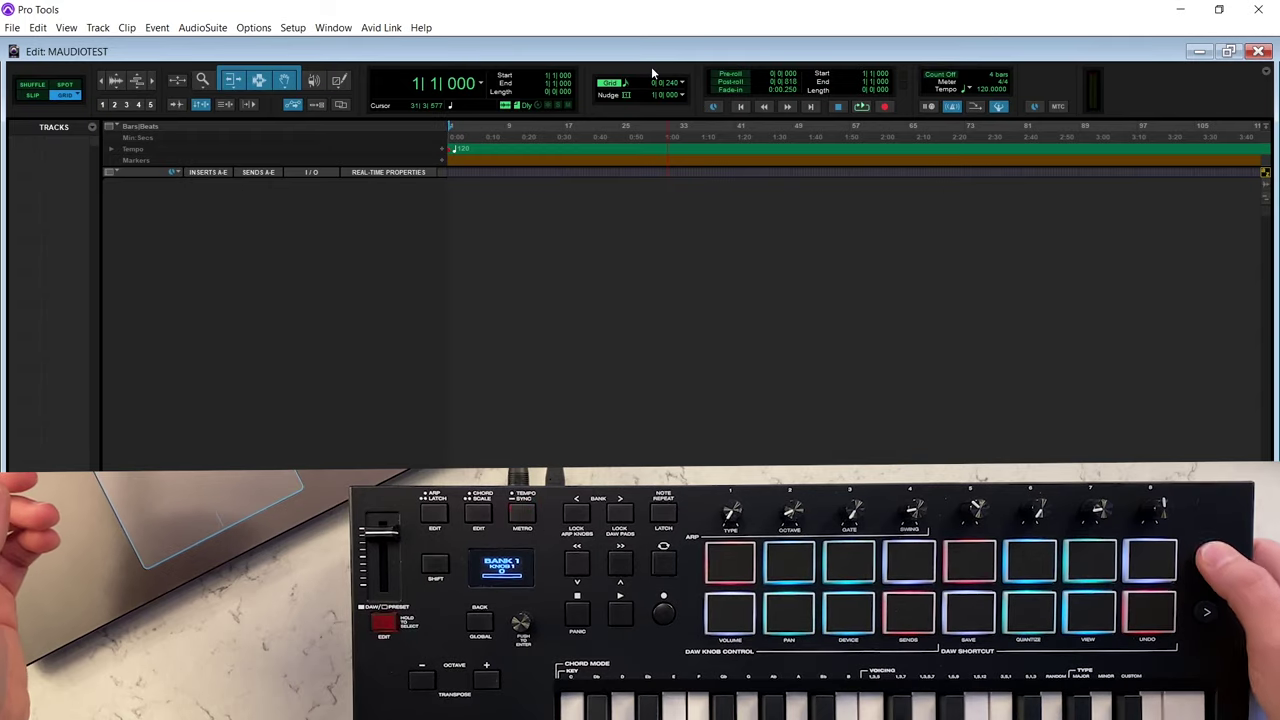
key(ctrl+equal)
key(ctrl+equal)
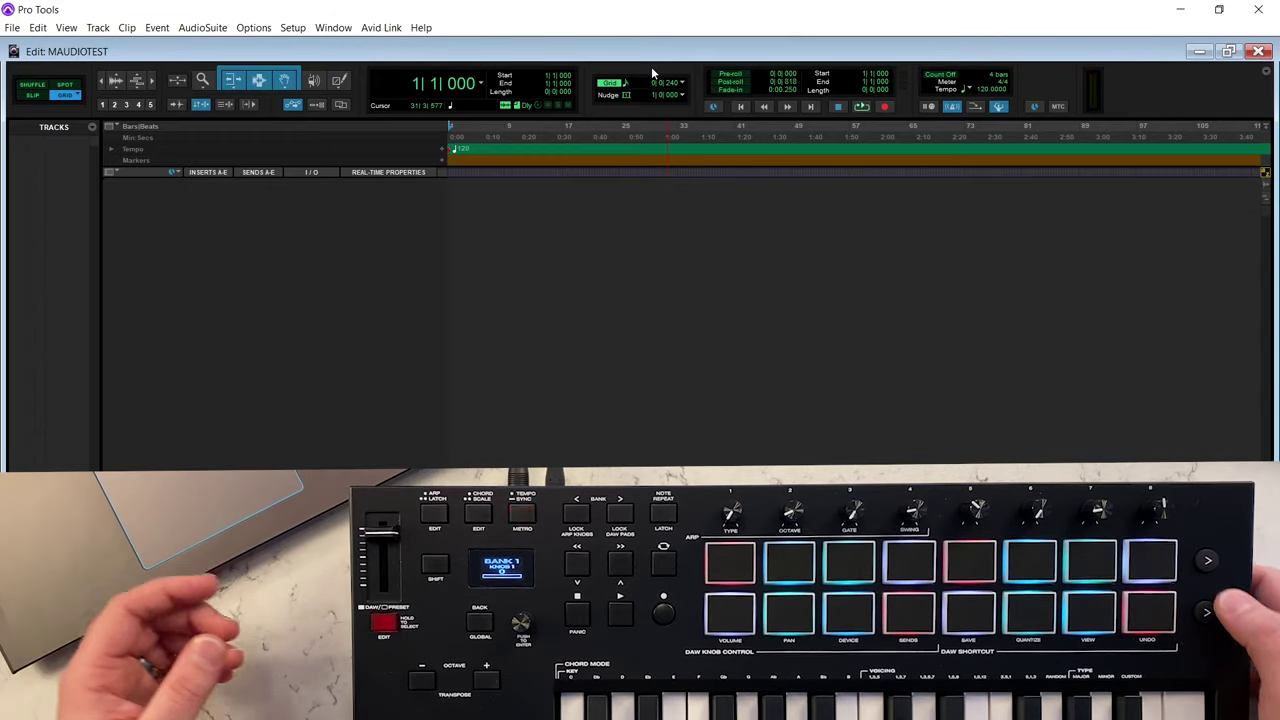
key(ctrl+equal)
key(ctrl+equal)
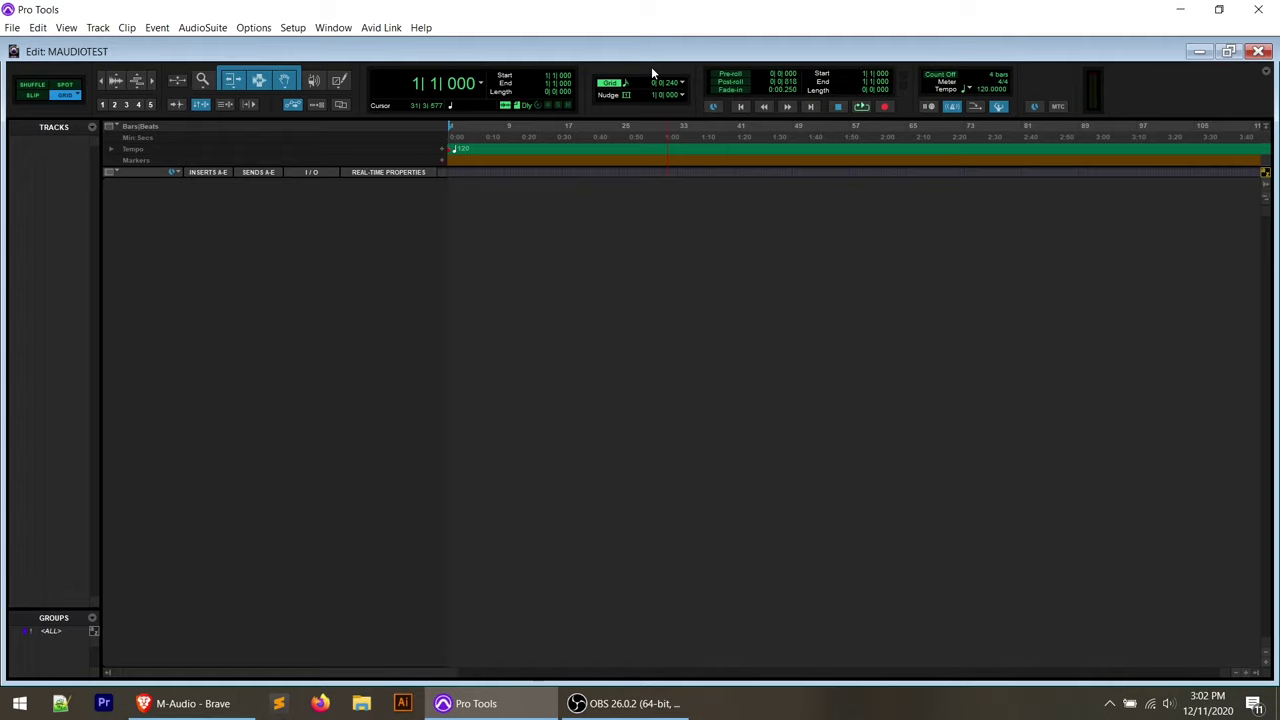